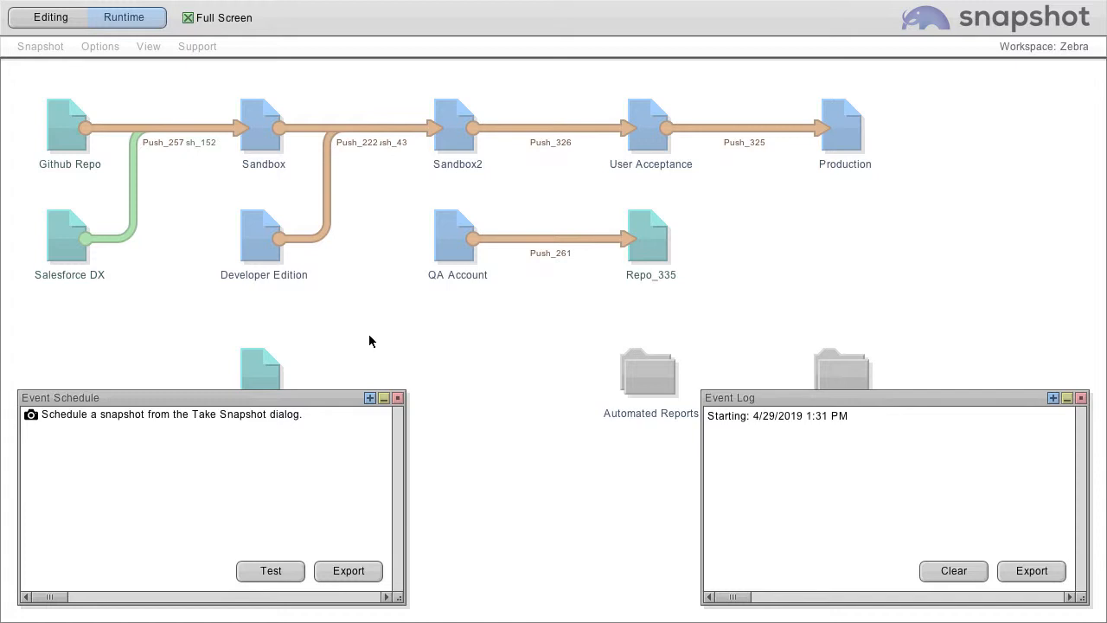
Step: Leave runtime mode and review the content folder, local folder, Chatter and mailing list destinations in the preferences, including the "myself" list
{"action": "left_click", "coordinate": [399, 399]}
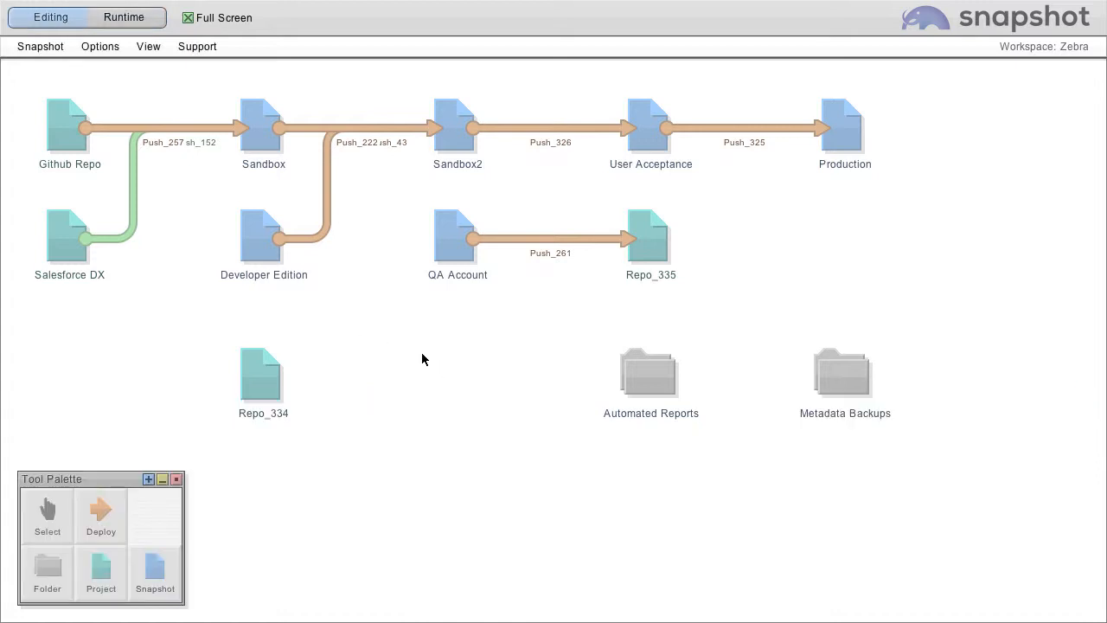
{"action": "left_click", "coordinate": [44, 47]}
{"action": "left_click", "coordinate": [68, 136]}
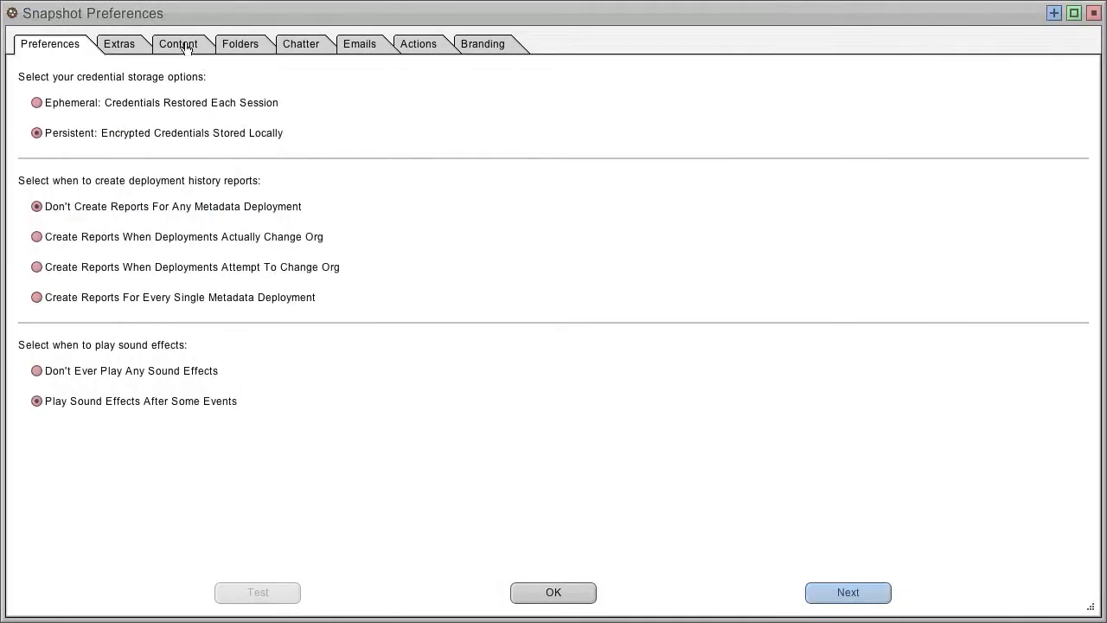
{"action": "left_click", "coordinate": [187, 49]}
{"action": "left_click", "coordinate": [89, 103]}
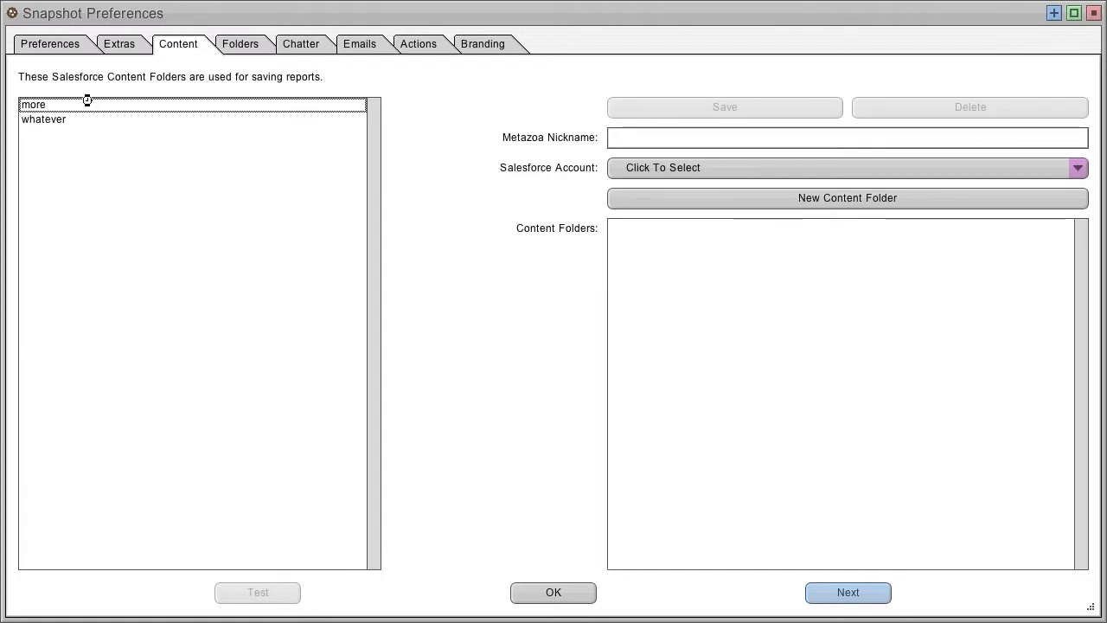
{"action": "left_click", "coordinate": [251, 47]}
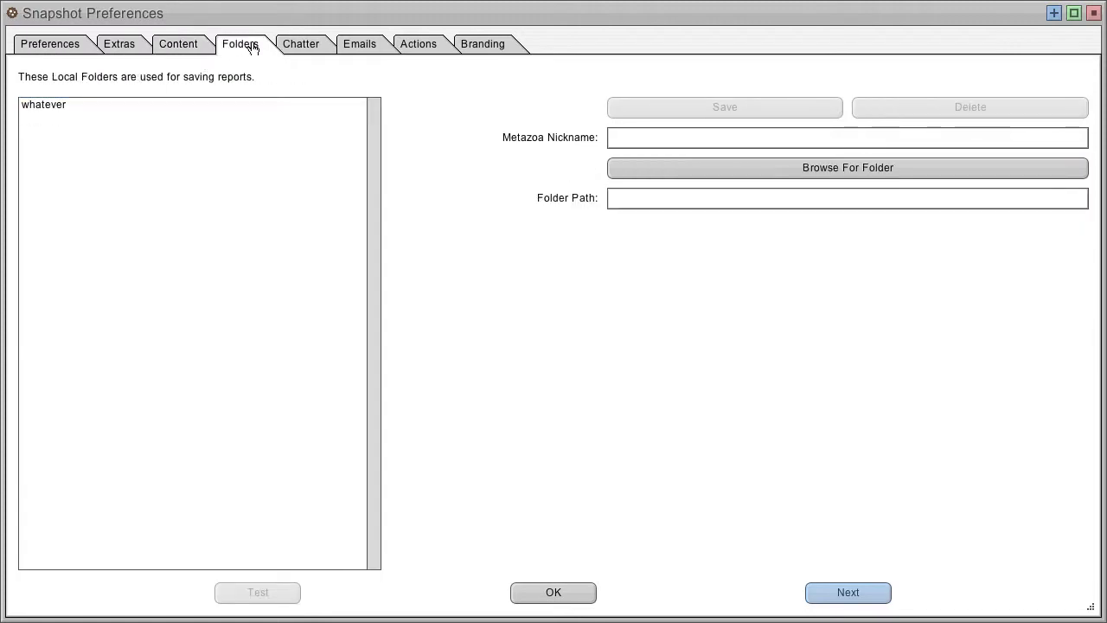
{"action": "left_click", "coordinate": [312, 46]}
{"action": "left_click", "coordinate": [369, 48]}
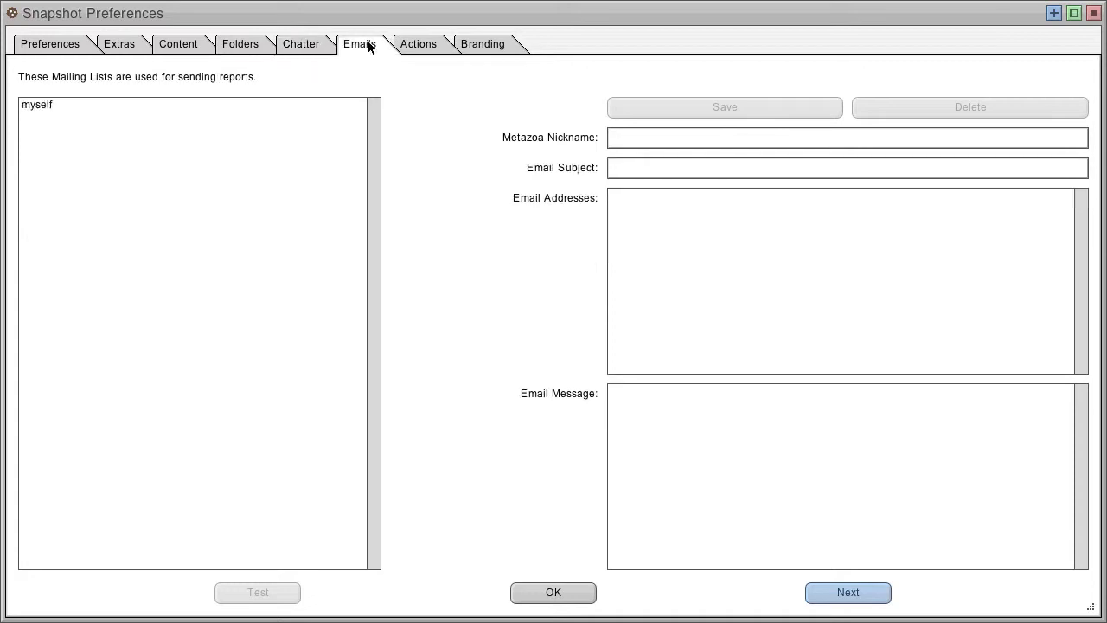
{"action": "left_click", "coordinate": [171, 105]}
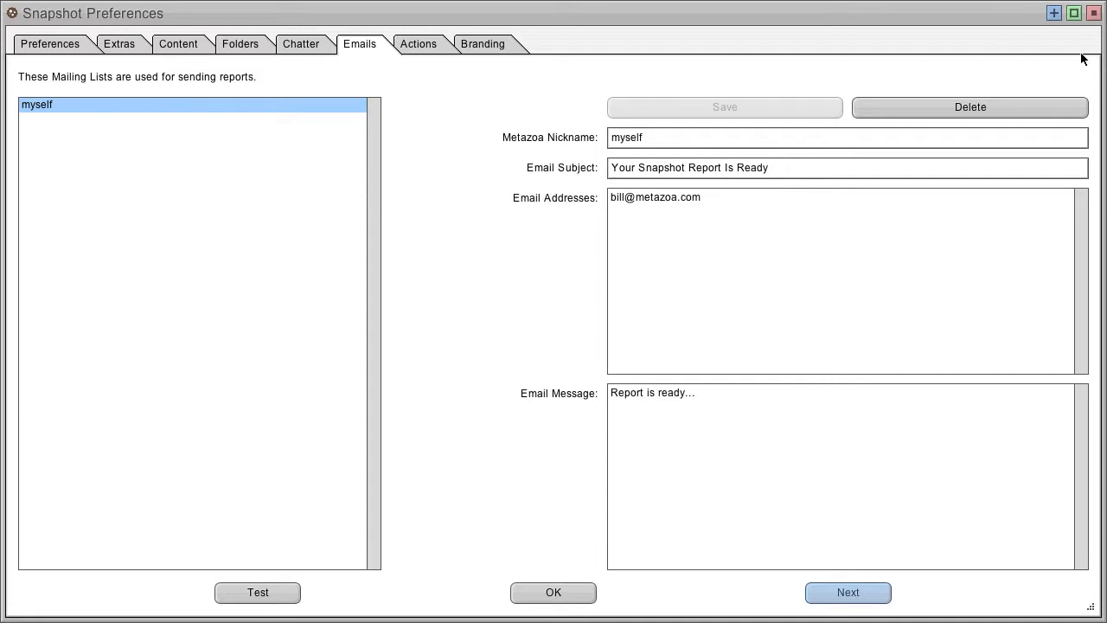
{"action": "left_click", "coordinate": [521, 594]}
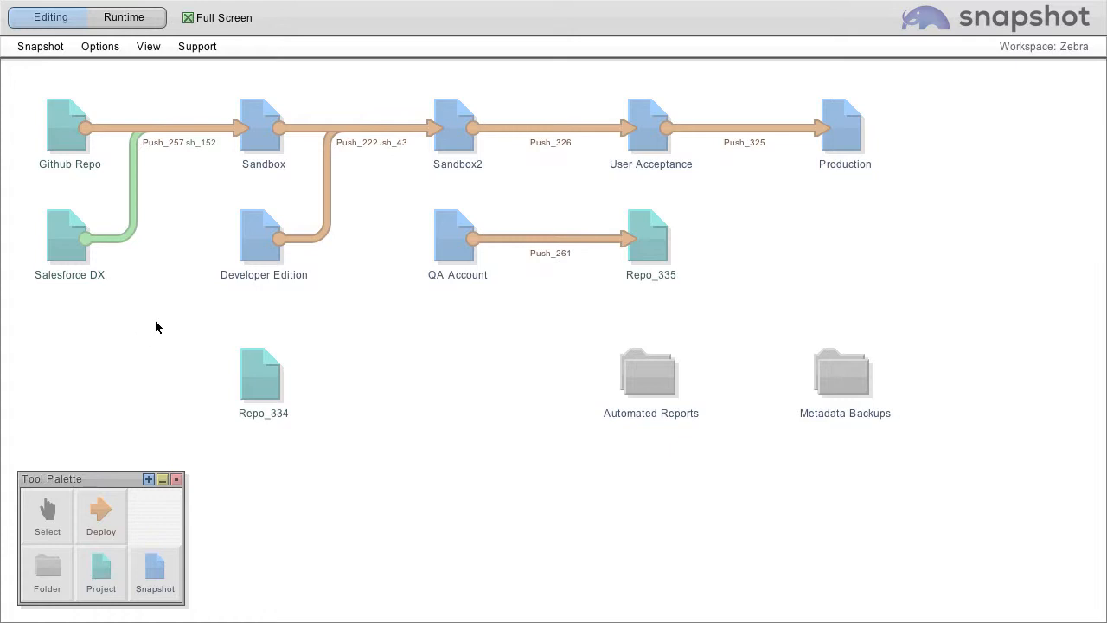
Step: Activate the one-time Take Snapshot event for 7/25/2019 at 4:00 AM in the Developer Edition snapshot schedule
{"action": "double_click", "coordinate": [258, 235]}
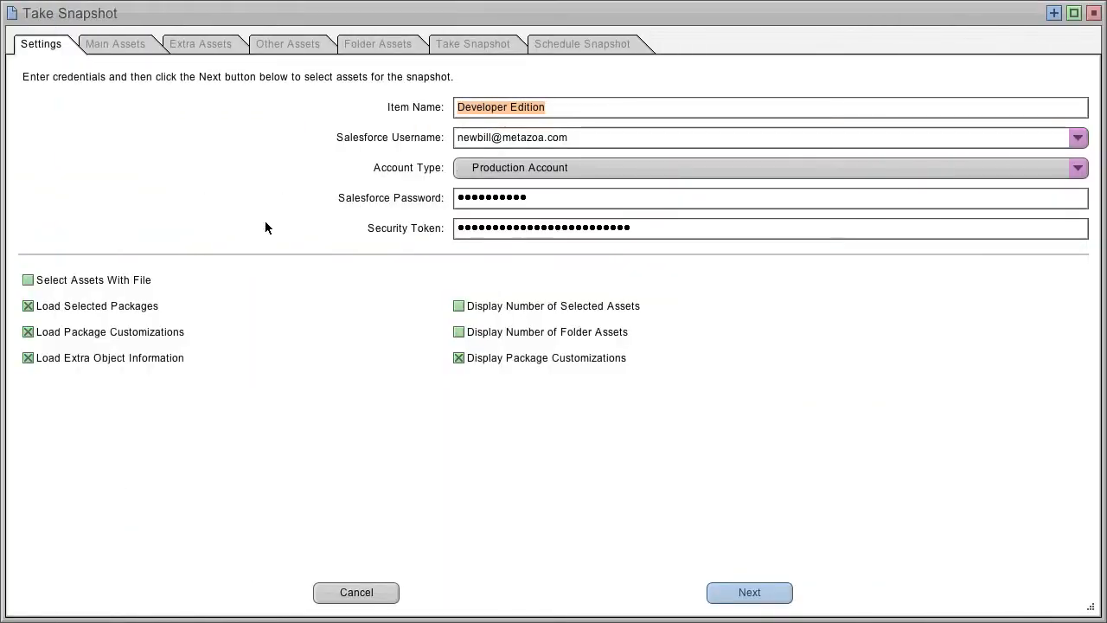
{"action": "left_click", "coordinate": [475, 48]}
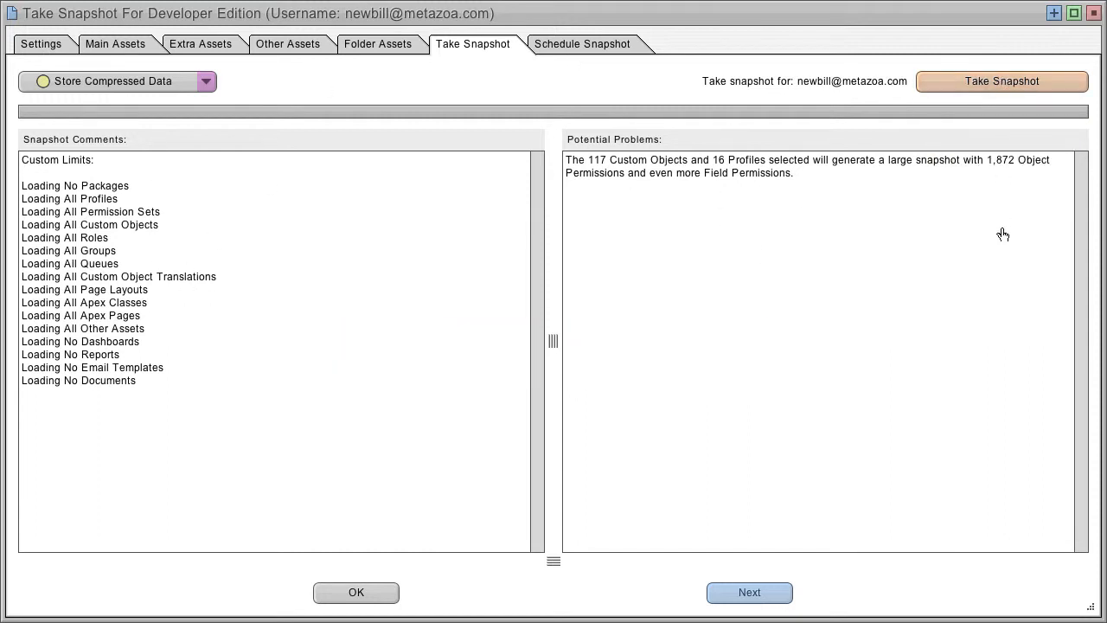
{"action": "left_click", "coordinate": [572, 47]}
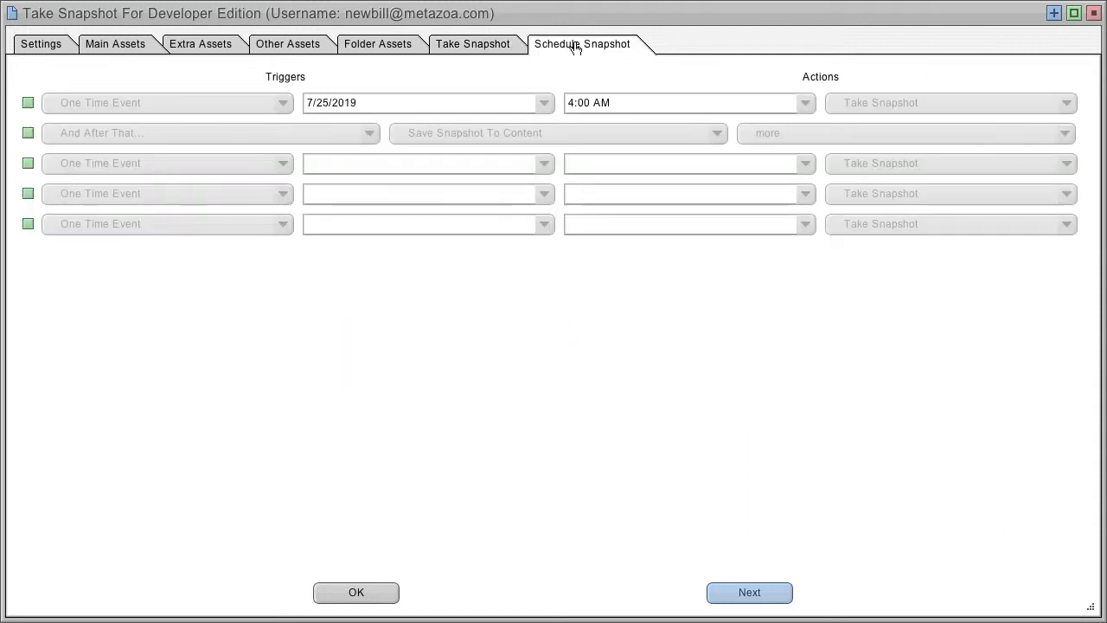
{"action": "left_click", "coordinate": [28, 102]}
{"action": "left_click", "coordinate": [173, 101]}
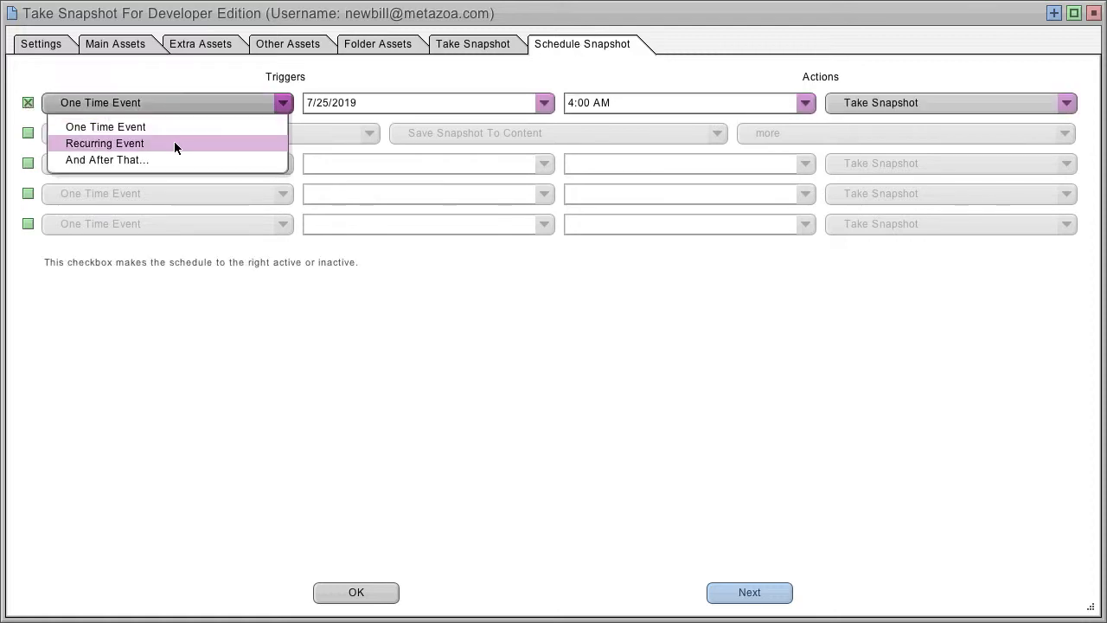
{"action": "left_click", "coordinate": [174, 140]}
{"action": "left_click", "coordinate": [173, 100]}
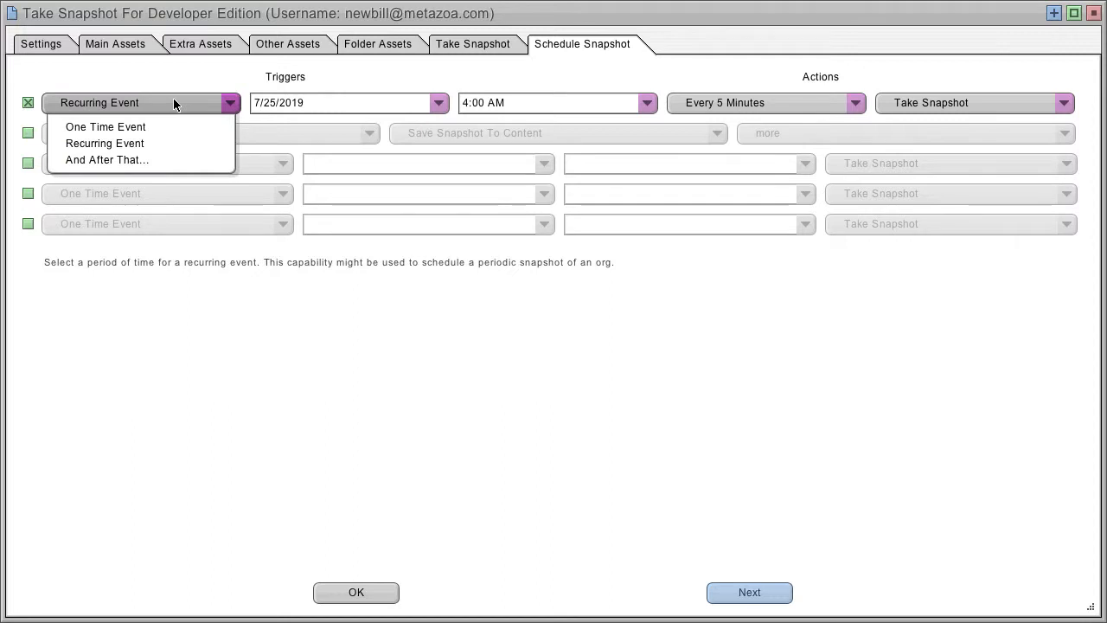
{"action": "left_click", "coordinate": [176, 126]}
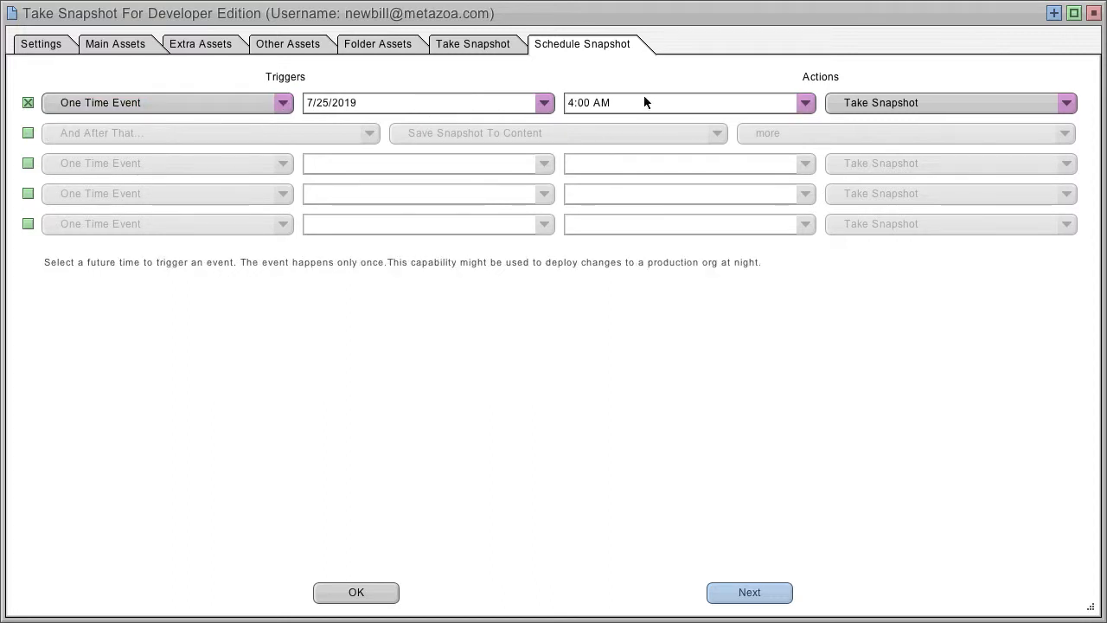
Step: Activate the And After That event that saves the snapshot to the "more" content folder, and save the snapshot schedule
{"action": "left_click", "coordinate": [162, 128]}
{"action": "left_click", "coordinate": [166, 130]}
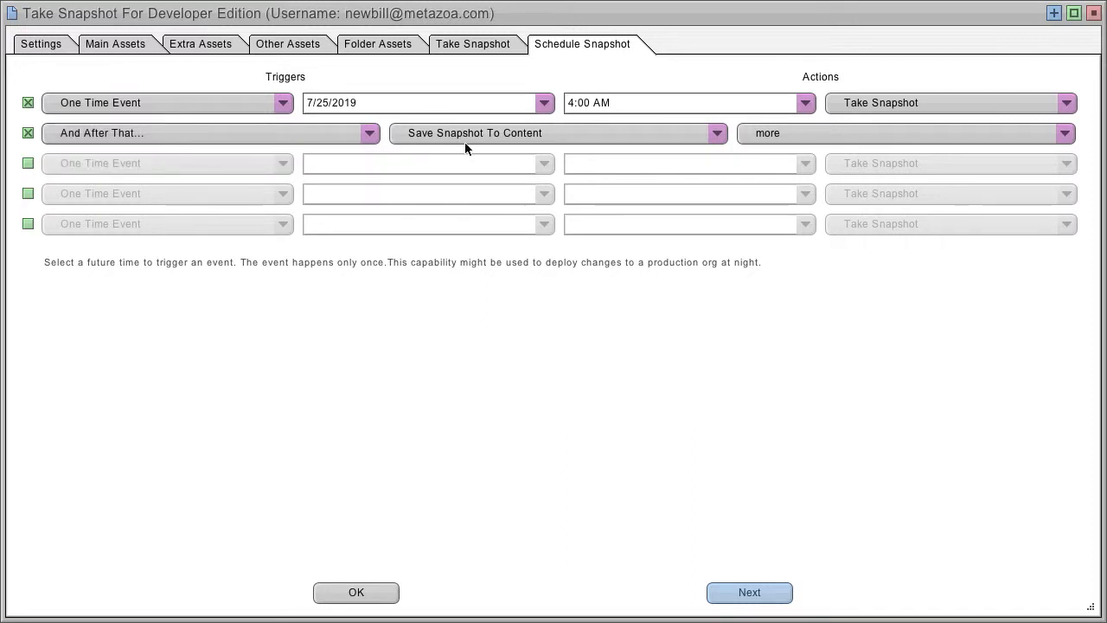
{"action": "left_click", "coordinate": [544, 135]}
{"action": "left_click", "coordinate": [557, 134]}
{"action": "left_click", "coordinate": [817, 129]}
{"action": "left_click", "coordinate": [816, 130]}
{"action": "left_click", "coordinate": [357, 592]}
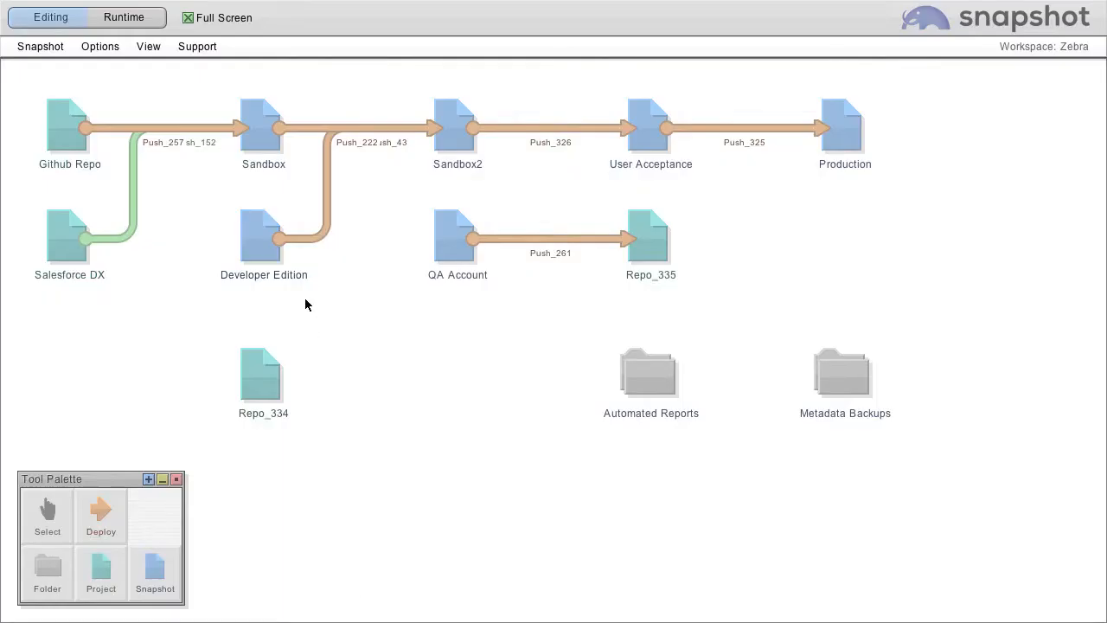
Step: Test-fire both scheduled Developer Edition events in runtime mode with the Event Schedule window widened, and return to editing mode
{"action": "left_click", "coordinate": [109, 19]}
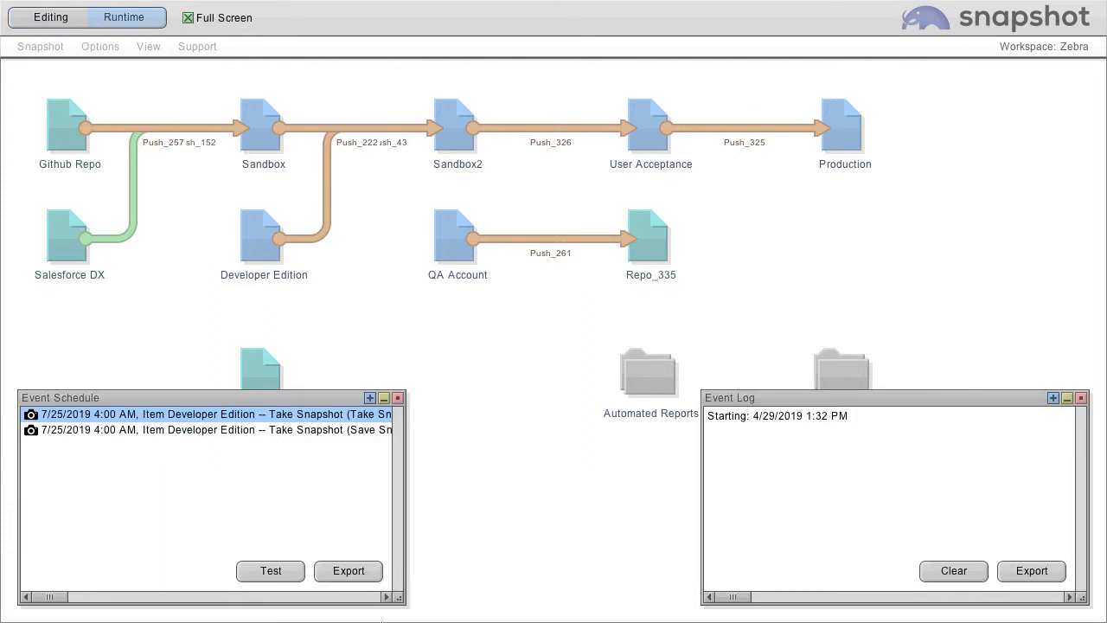
{"action": "left_click_drag", "start_coordinate": [398, 599], "coordinate": [626, 601]}
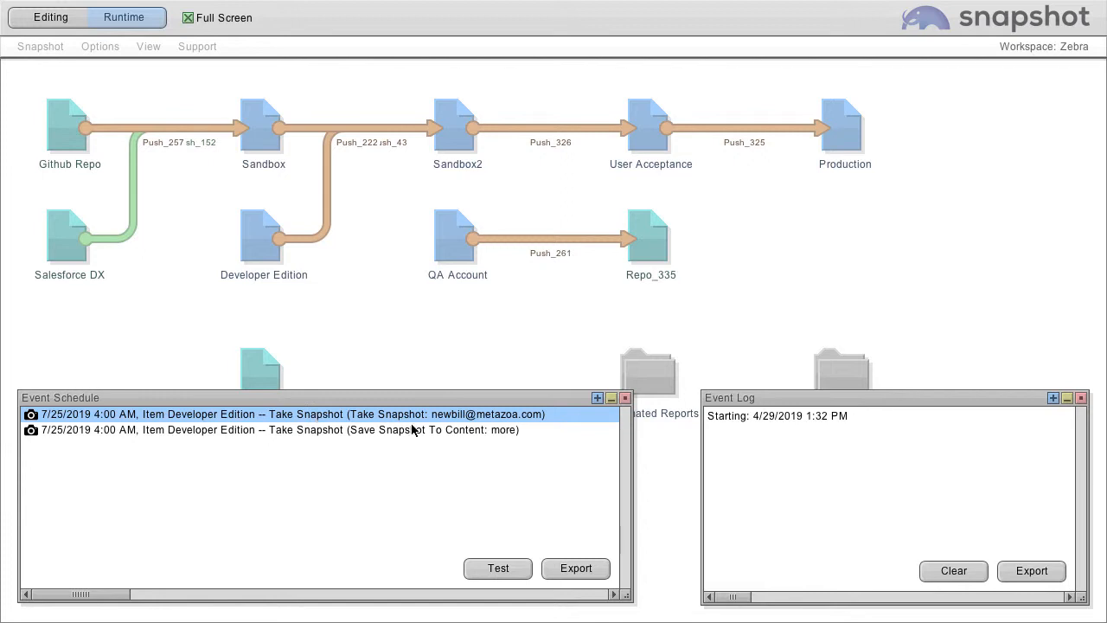
{"action": "left_click", "coordinate": [498, 568]}
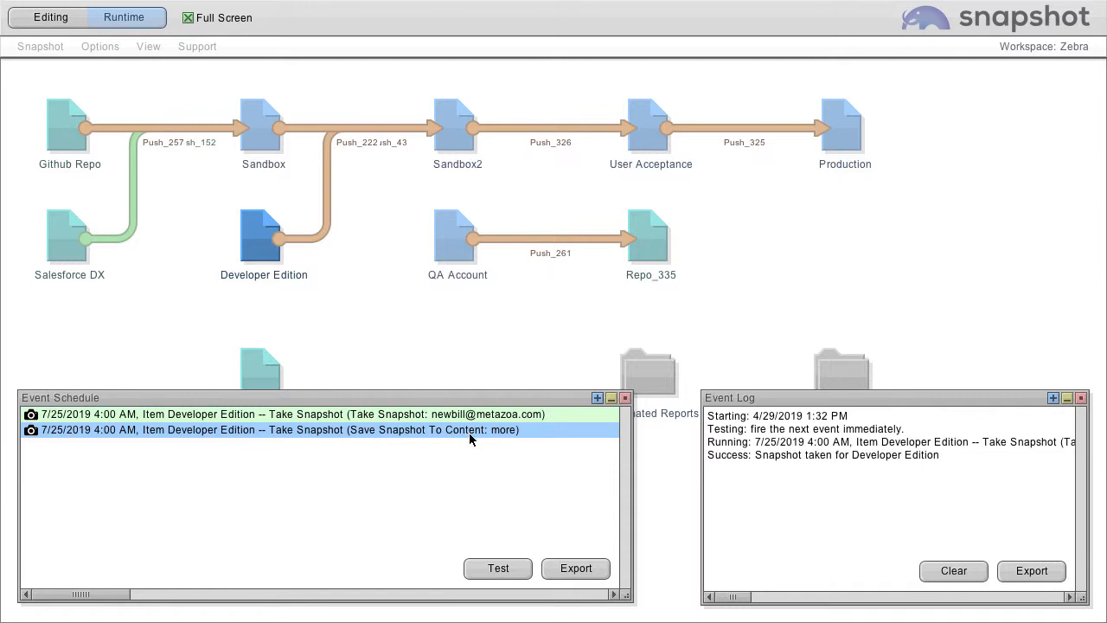
{"action": "left_click", "coordinate": [499, 568]}
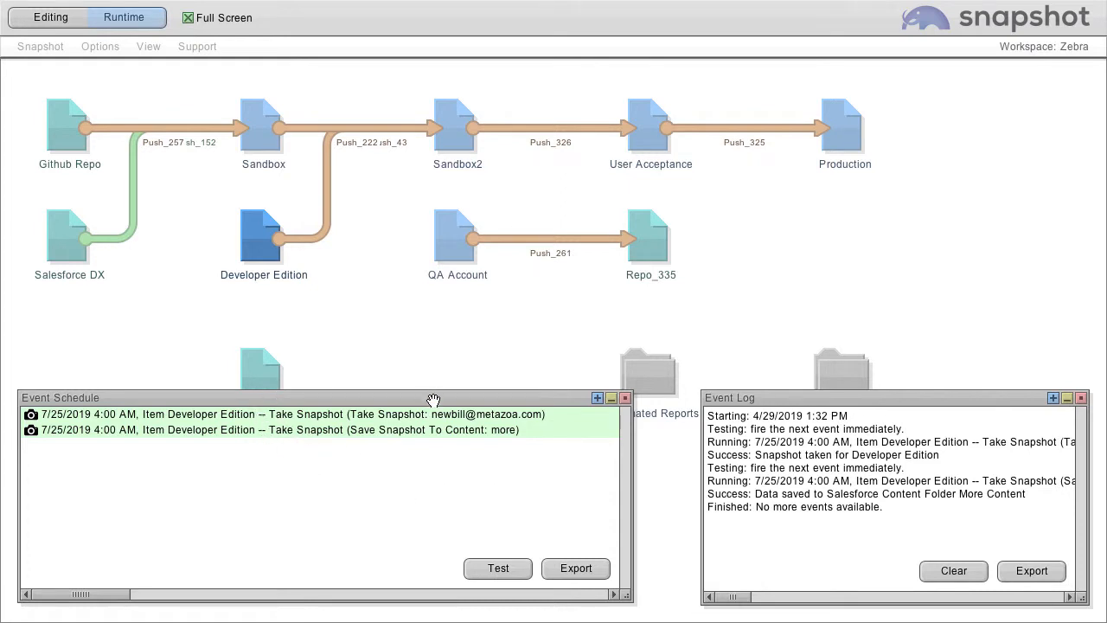
{"action": "left_click", "coordinate": [624, 397]}
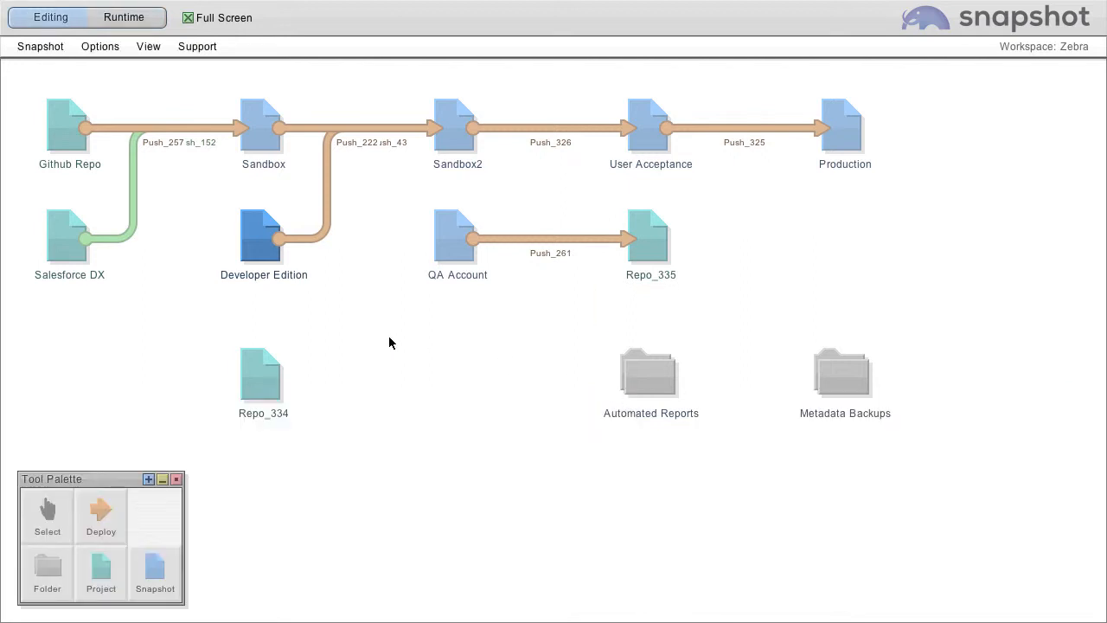
{"action": "left_click", "coordinate": [310, 311]}
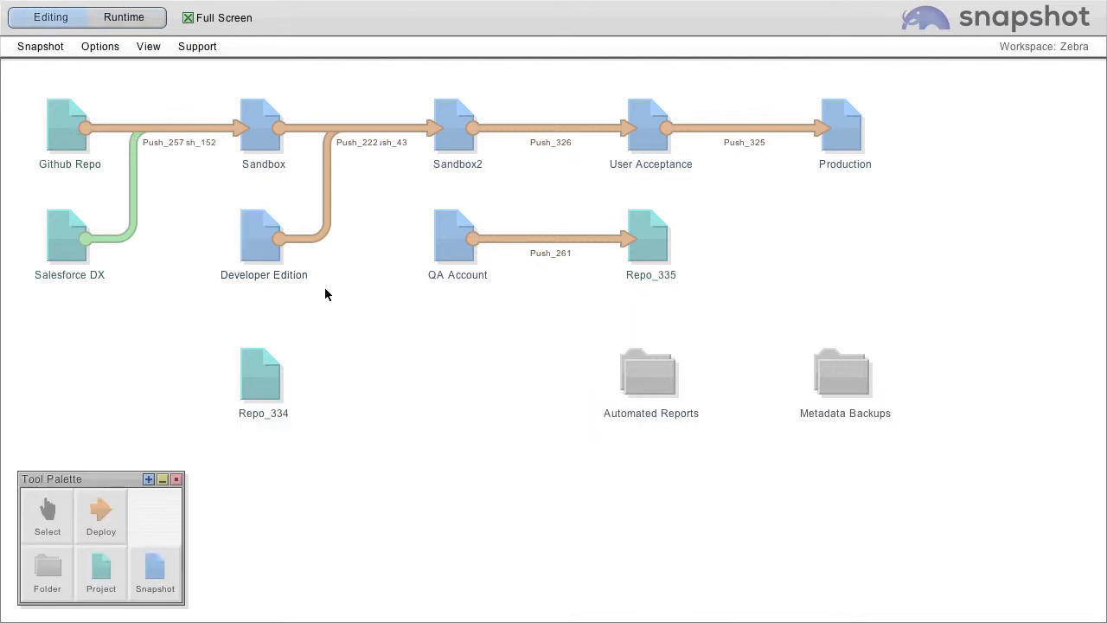
Step: Add the custom object always_visible__c to the create job list of the deployment from Developer Edition to Sandbox2
{"action": "mouse_move", "coordinate": [326, 184]}
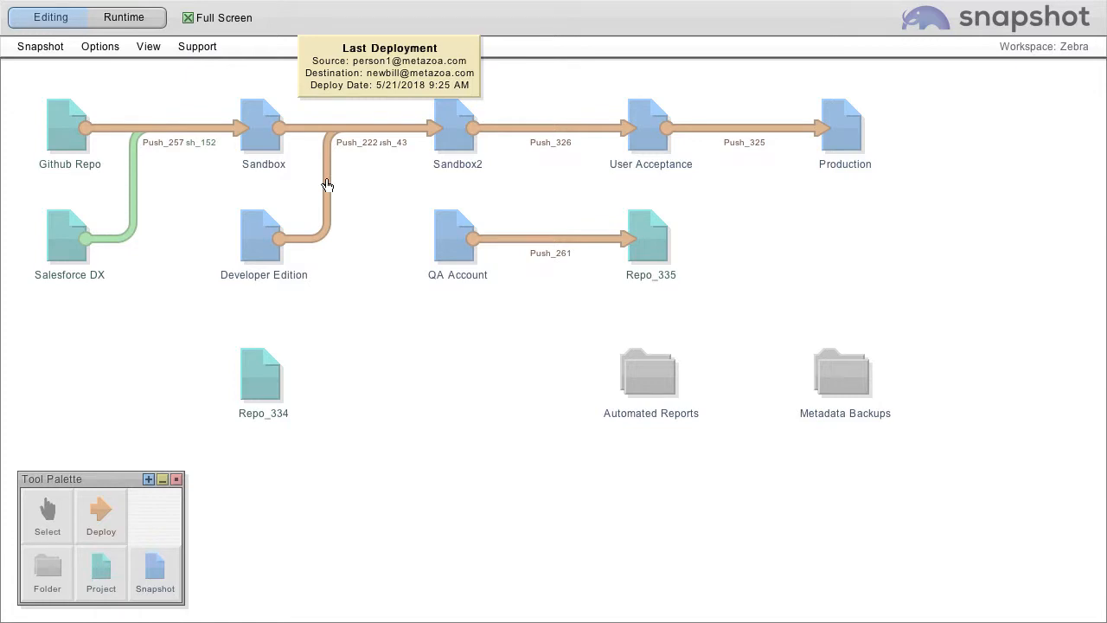
{"action": "left_click", "coordinate": [326, 182]}
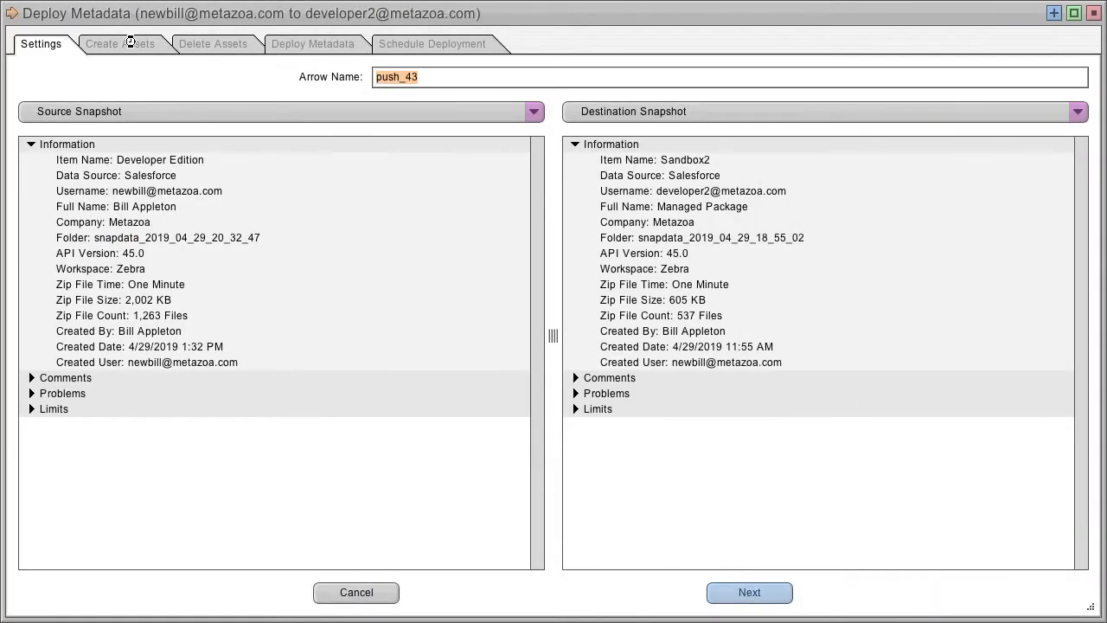
{"action": "left_click", "coordinate": [130, 41]}
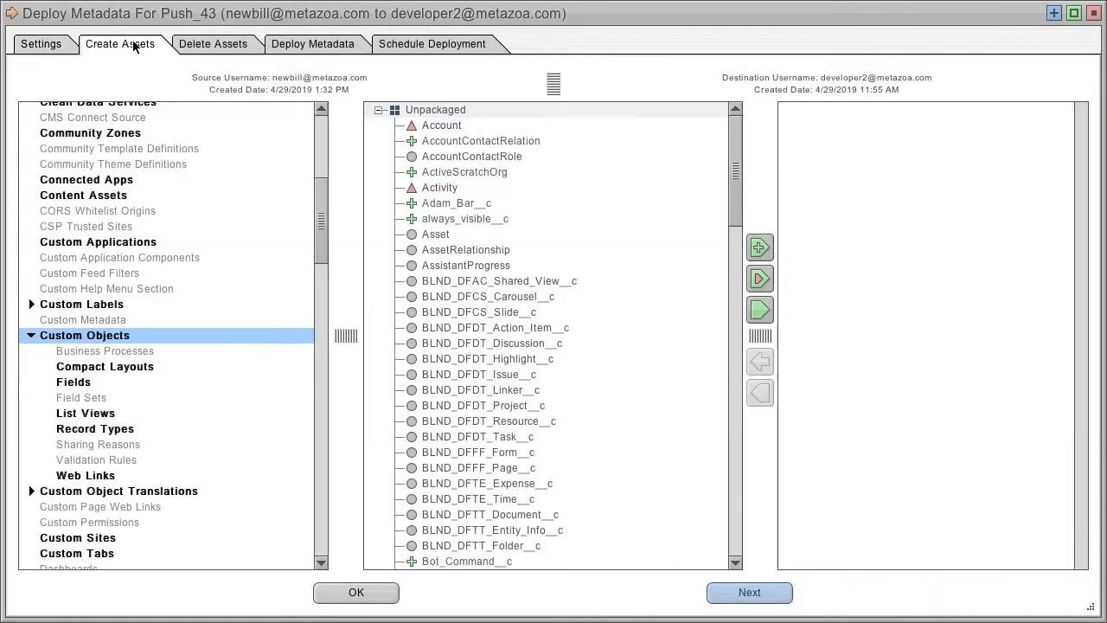
{"action": "left_click", "coordinate": [454, 221]}
{"action": "left_click", "coordinate": [759, 308]}
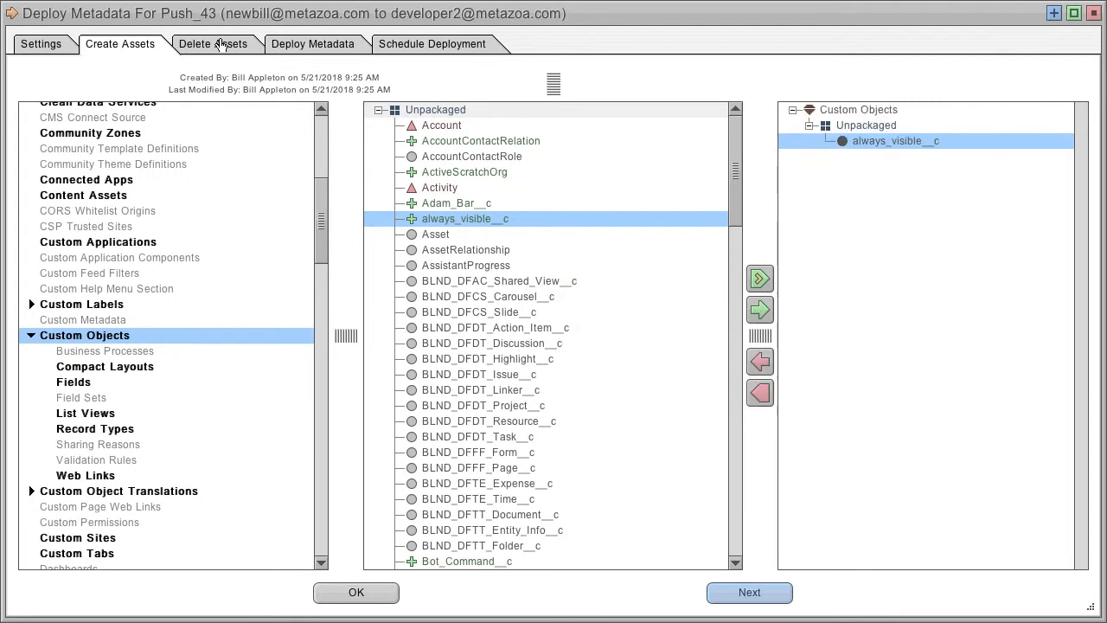
Step: Activate the deployment's one-time Send Results In Email event, set its date to 12/22/2018, save, and check the event schedule in runtime mode
{"action": "left_click", "coordinate": [220, 43]}
{"action": "left_click", "coordinate": [333, 44]}
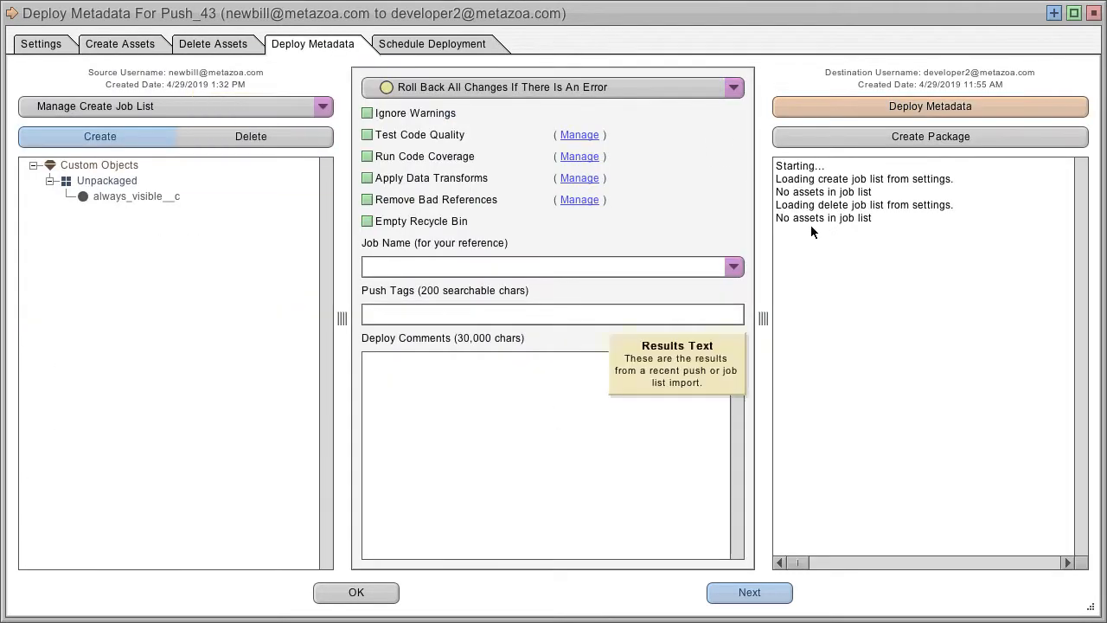
{"action": "left_click", "coordinate": [441, 47]}
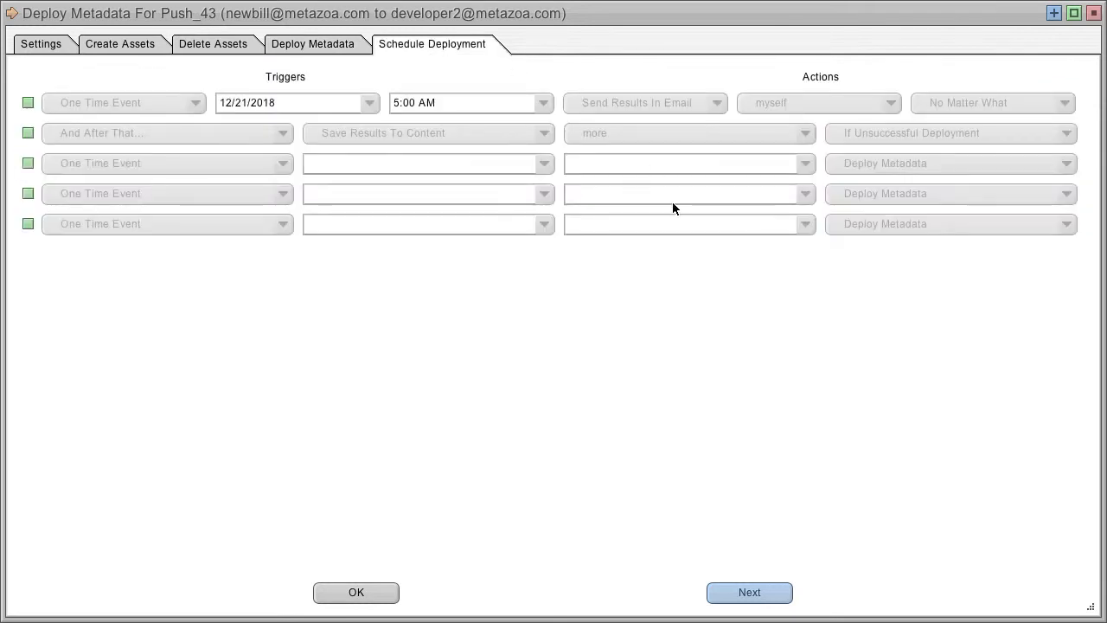
{"action": "left_click", "coordinate": [28, 103]}
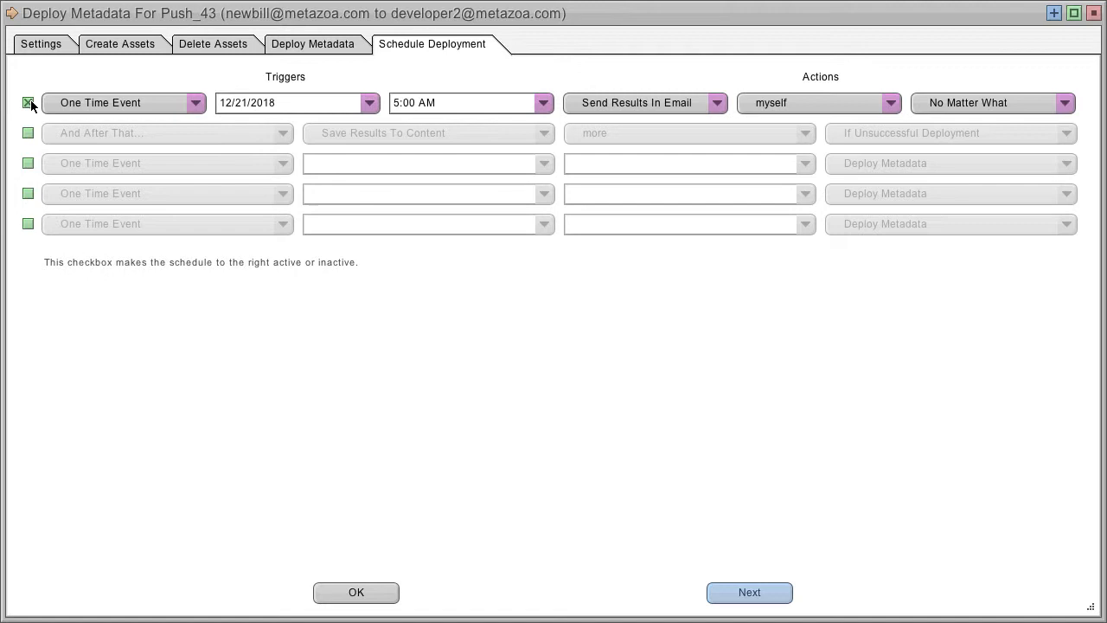
{"action": "left_click", "coordinate": [158, 101]}
{"action": "left_click", "coordinate": [158, 101]}
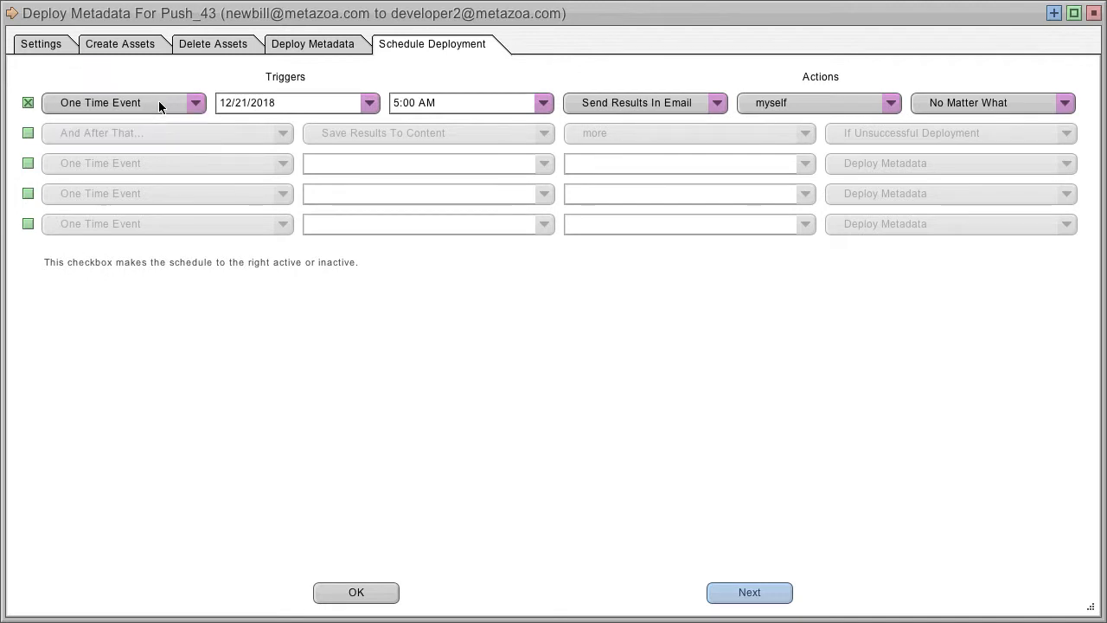
{"action": "left_click", "coordinate": [374, 104]}
{"action": "left_click", "coordinate": [405, 214]}
{"action": "left_click", "coordinate": [350, 591]}
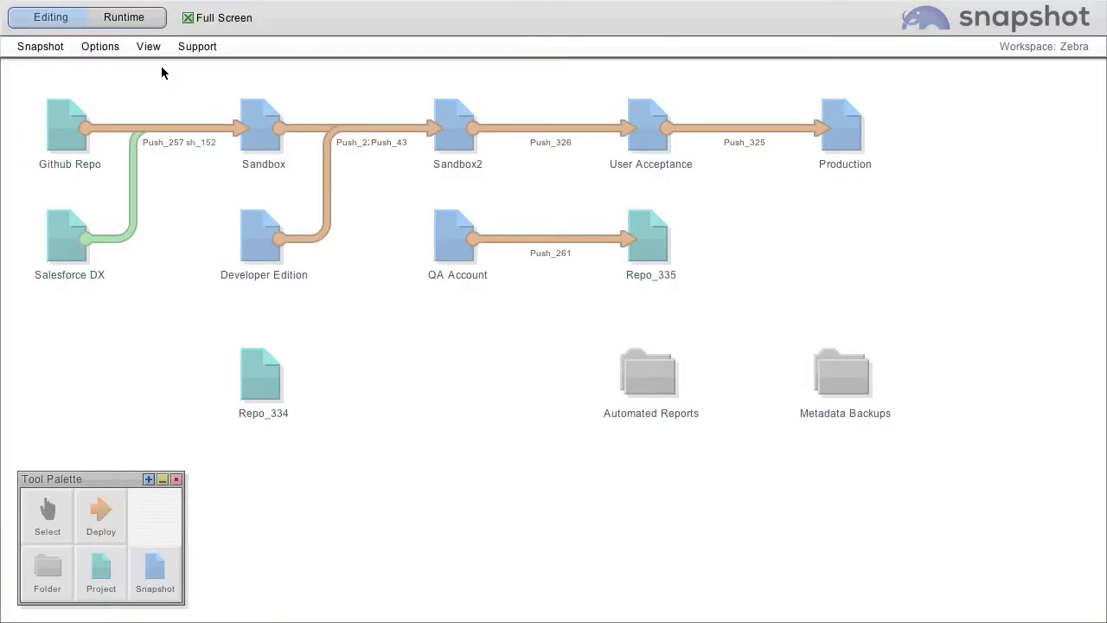
{"action": "left_click", "coordinate": [126, 19]}
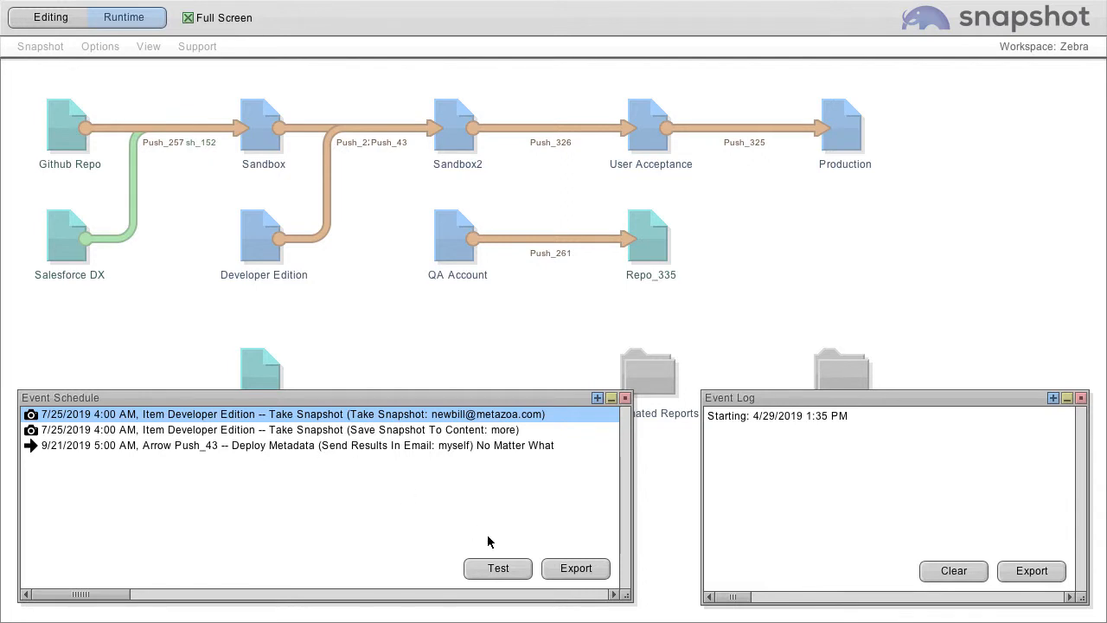
{"action": "left_click", "coordinate": [625, 398]}
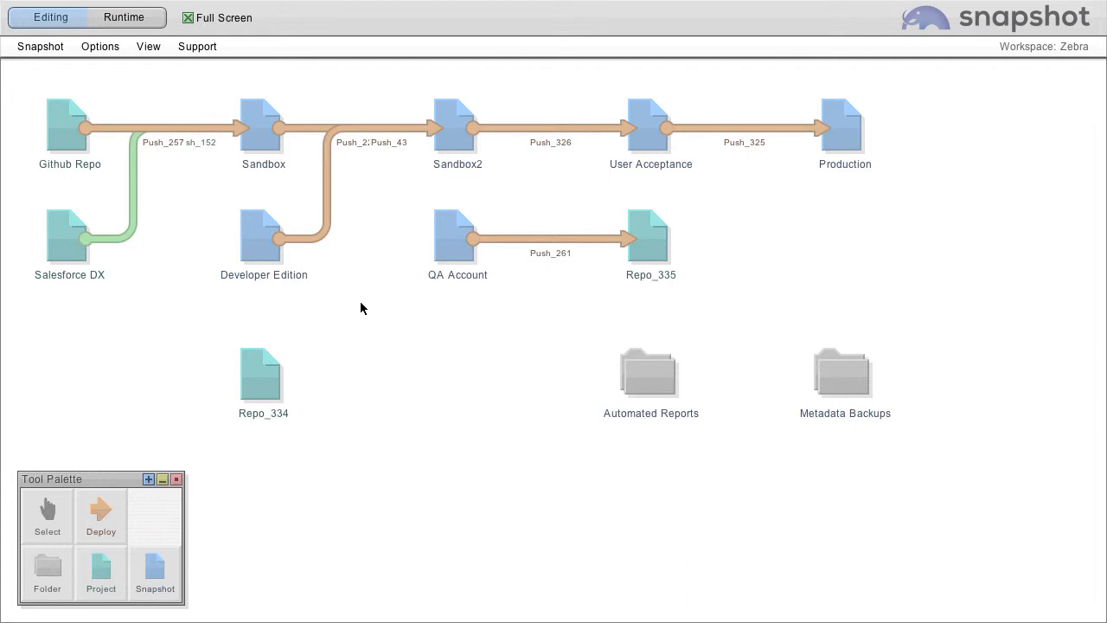
Step: Open the Data Dictionary report for the Developer Edition snapshot and review its available and selected object properties and field properties
{"action": "right_click", "coordinate": [248, 229]}
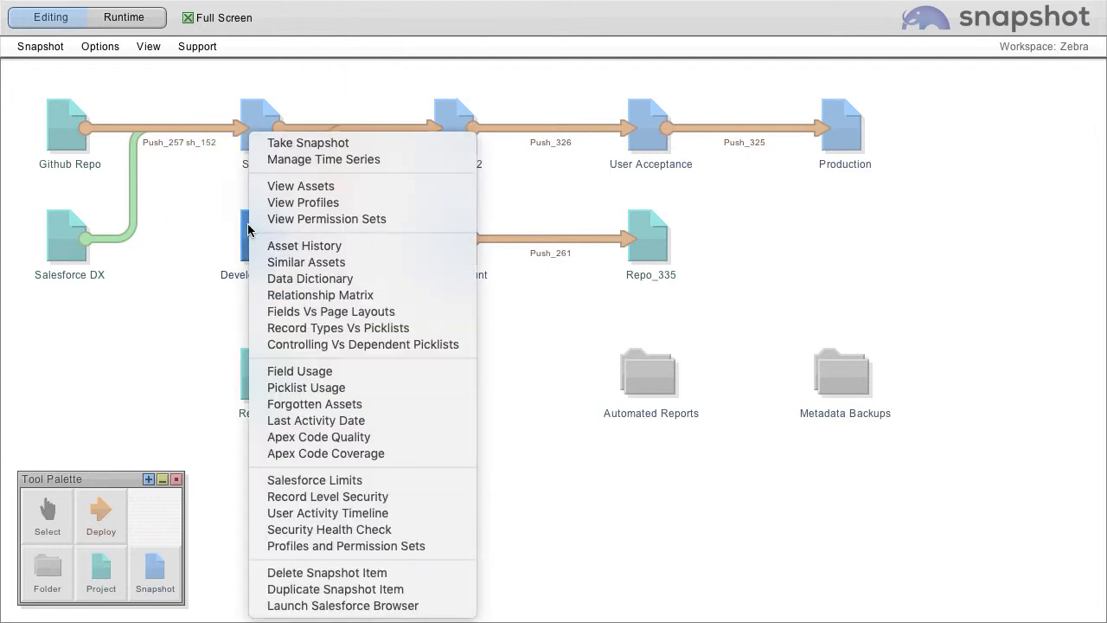
{"action": "left_click", "coordinate": [327, 281]}
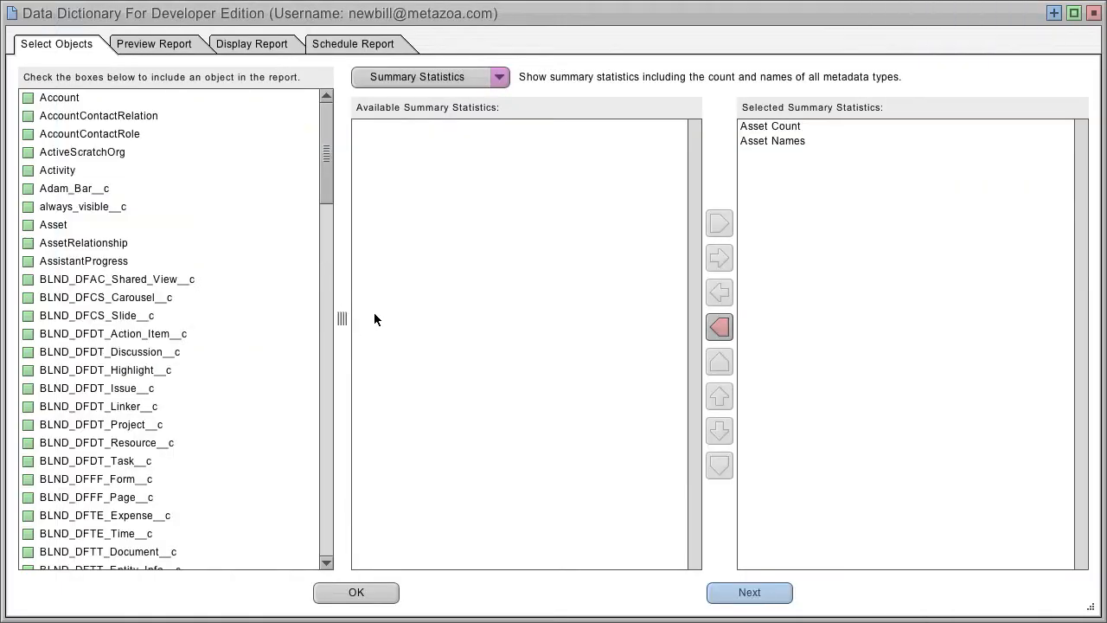
{"action": "left_click", "coordinate": [418, 78]}
{"action": "left_click", "coordinate": [436, 147]}
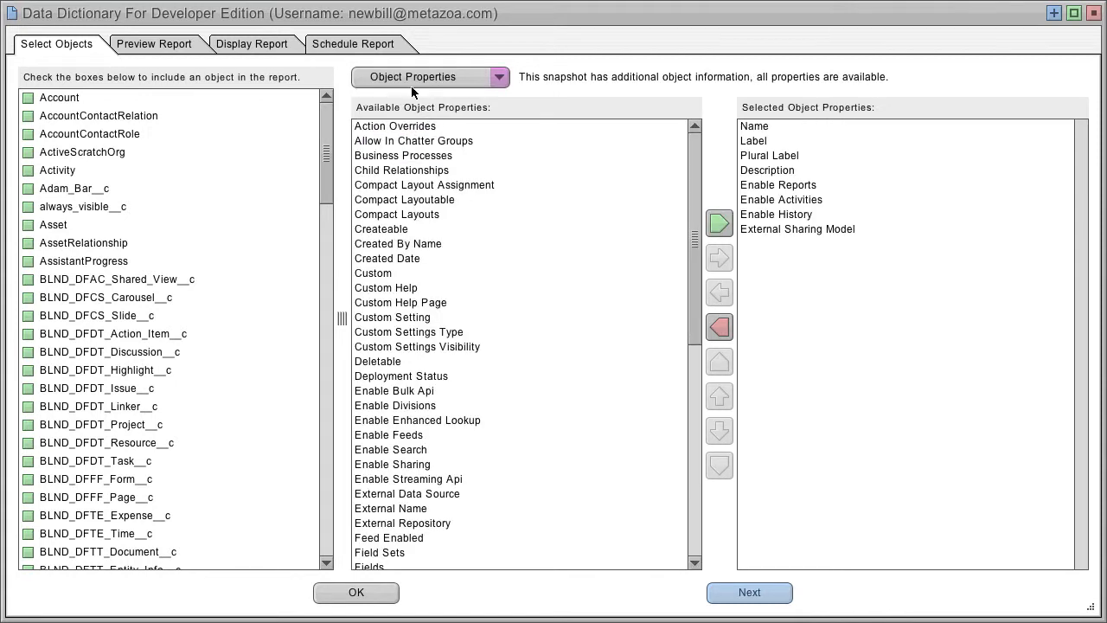
{"action": "left_click", "coordinate": [412, 83]}
{"action": "left_click", "coordinate": [441, 164]}
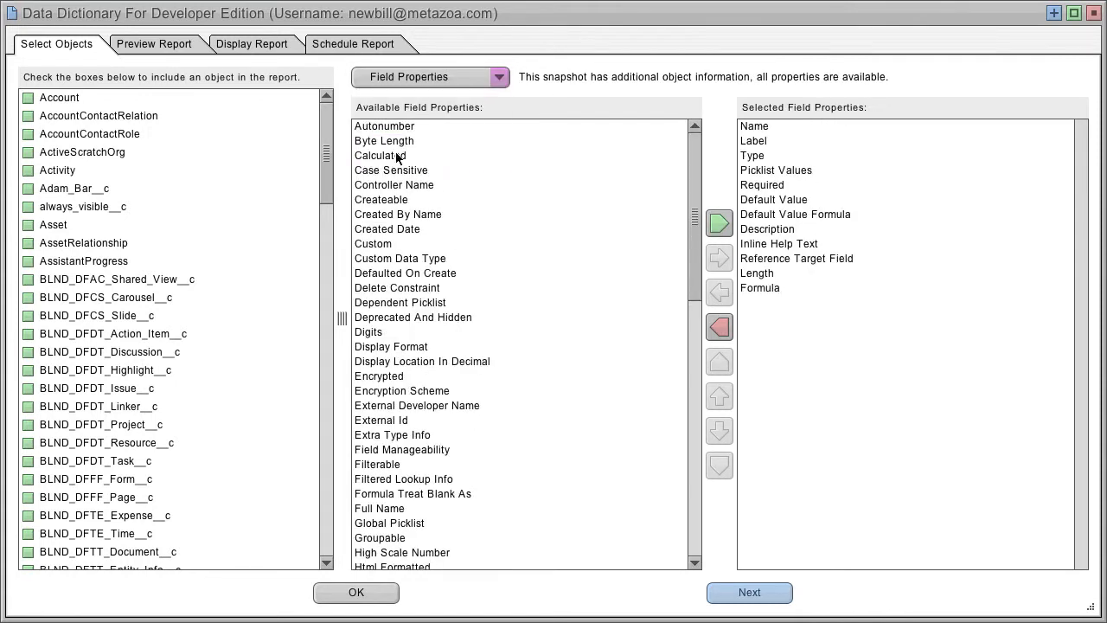
Step: Include the Account object in the Data Dictionary report and display the generated report to look through its summary statistics
{"action": "left_click", "coordinate": [27, 98]}
{"action": "left_click", "coordinate": [262, 50]}
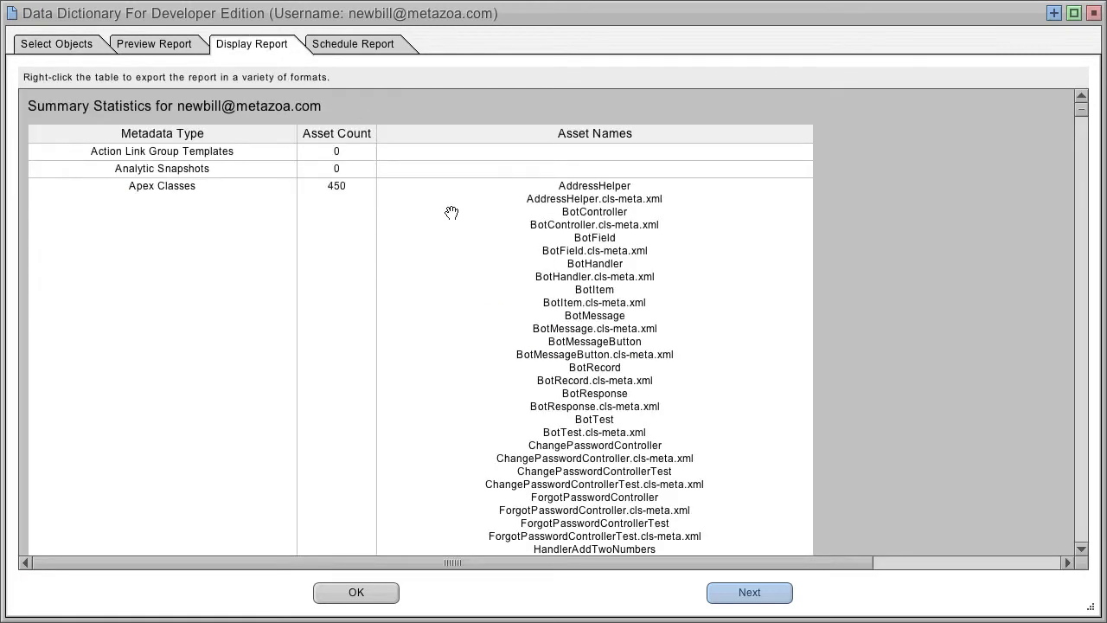
{"action": "scroll", "coordinate": [889, 121], "scroll_direction": "down", "scroll_amount": 5}
{"action": "scroll", "coordinate": [889, 121], "scroll_direction": "down", "scroll_amount": 5}
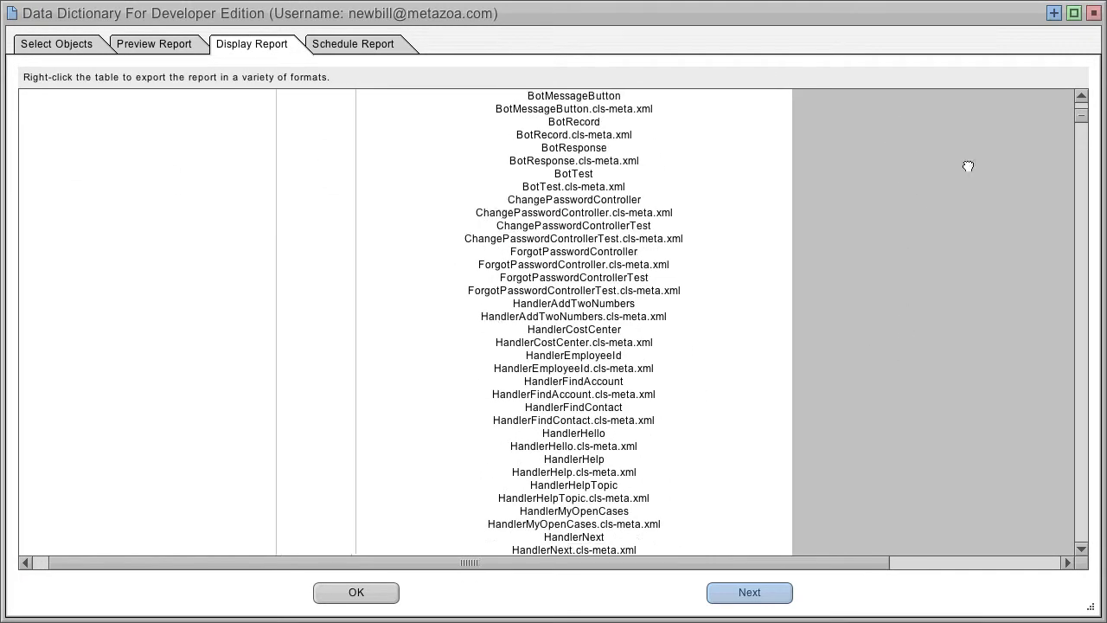
Step: Schedule the Data Dictionary report with a New Snapshot trigger and Send PDF Report In Email to myself, save, and check the event schedule in runtime mode
{"action": "left_click", "coordinate": [336, 45]}
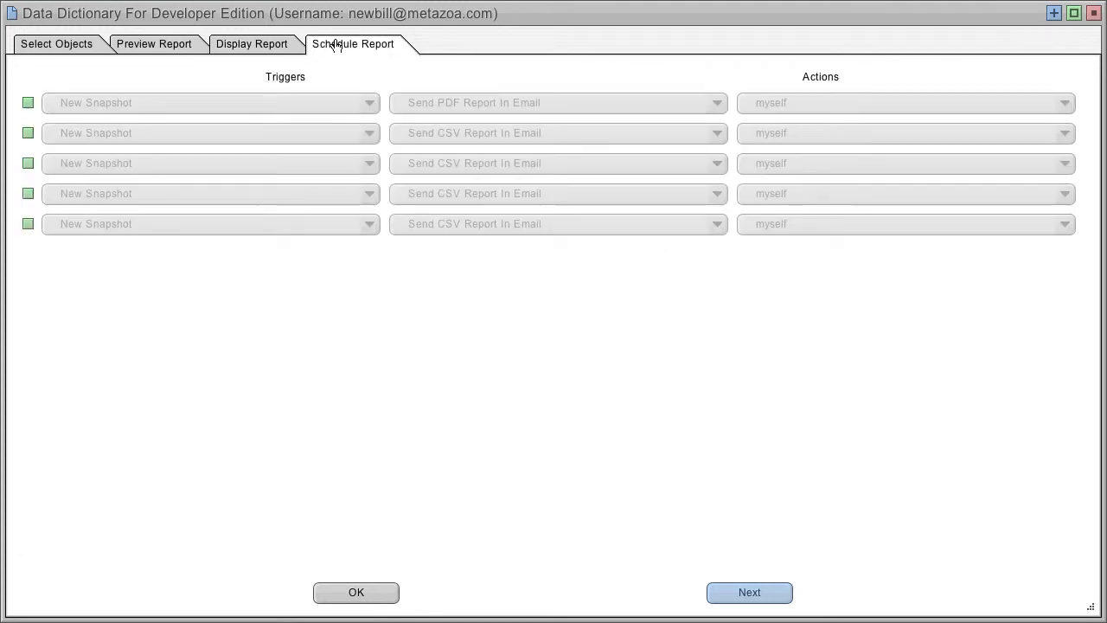
{"action": "left_click", "coordinate": [151, 100]}
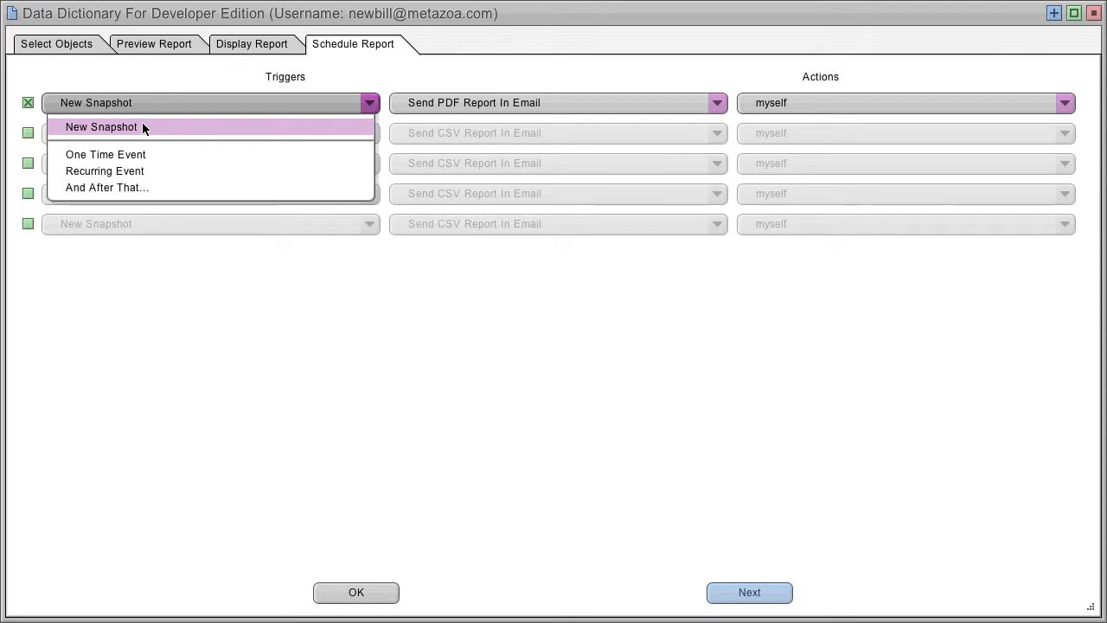
{"action": "left_click", "coordinate": [264, 131]}
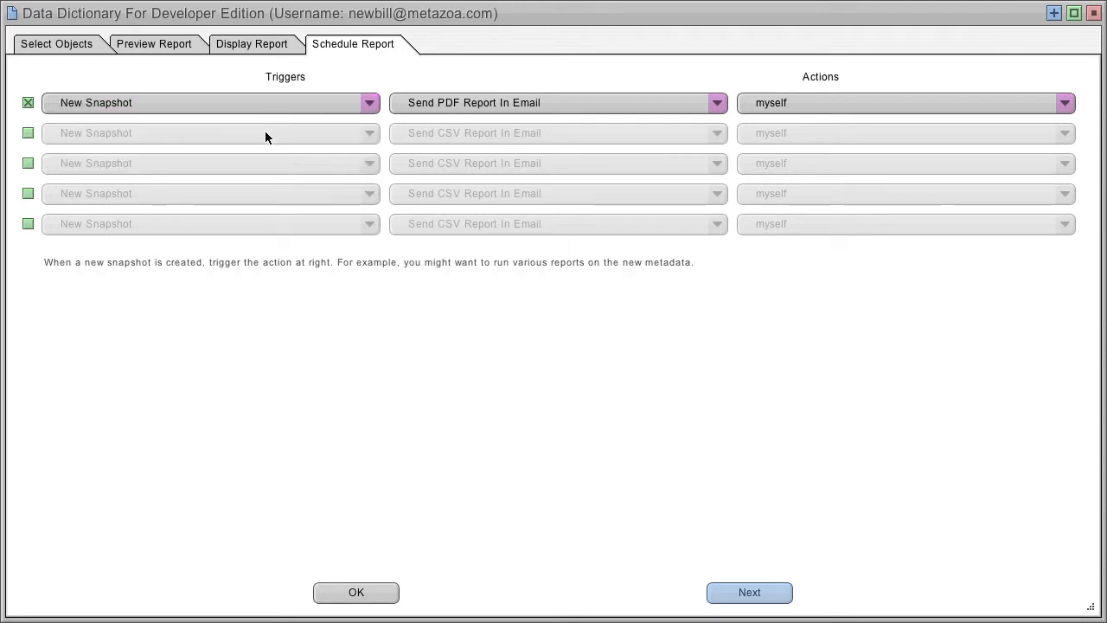
{"action": "left_click", "coordinate": [529, 98]}
{"action": "left_click", "coordinate": [516, 164]}
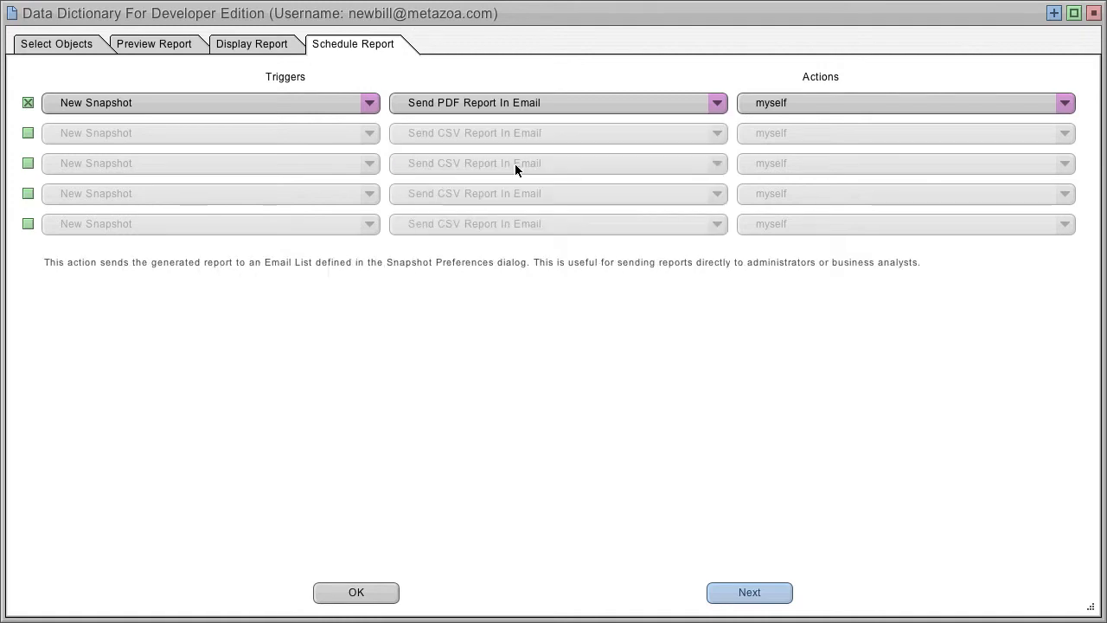
{"action": "left_click", "coordinate": [825, 97]}
{"action": "left_click", "coordinate": [831, 103]}
{"action": "left_click", "coordinate": [353, 593]}
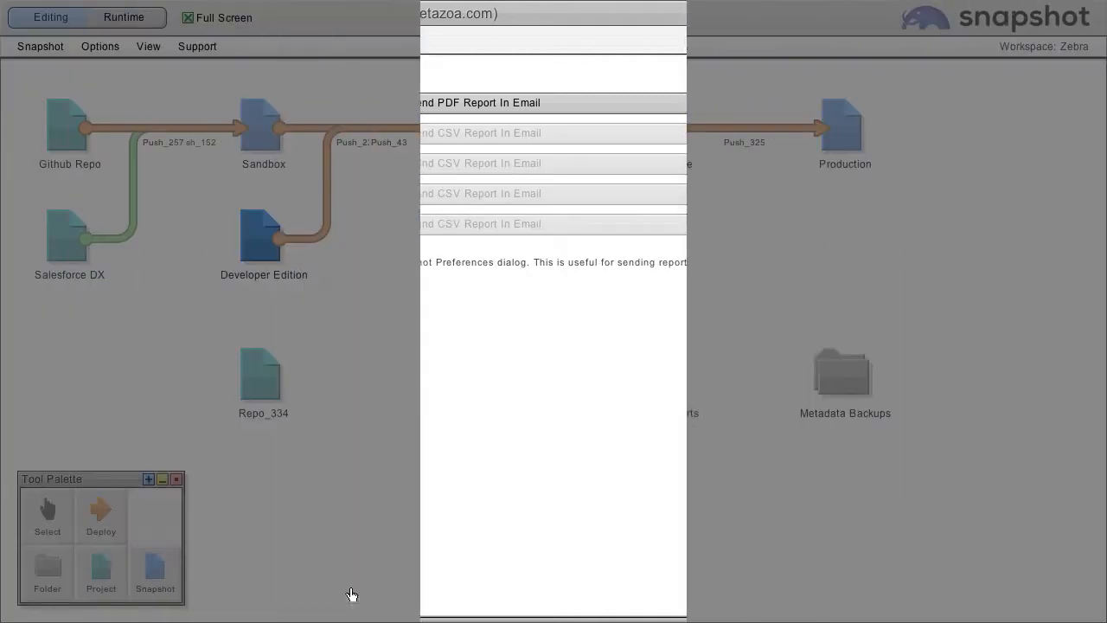
{"action": "left_click", "coordinate": [121, 17]}
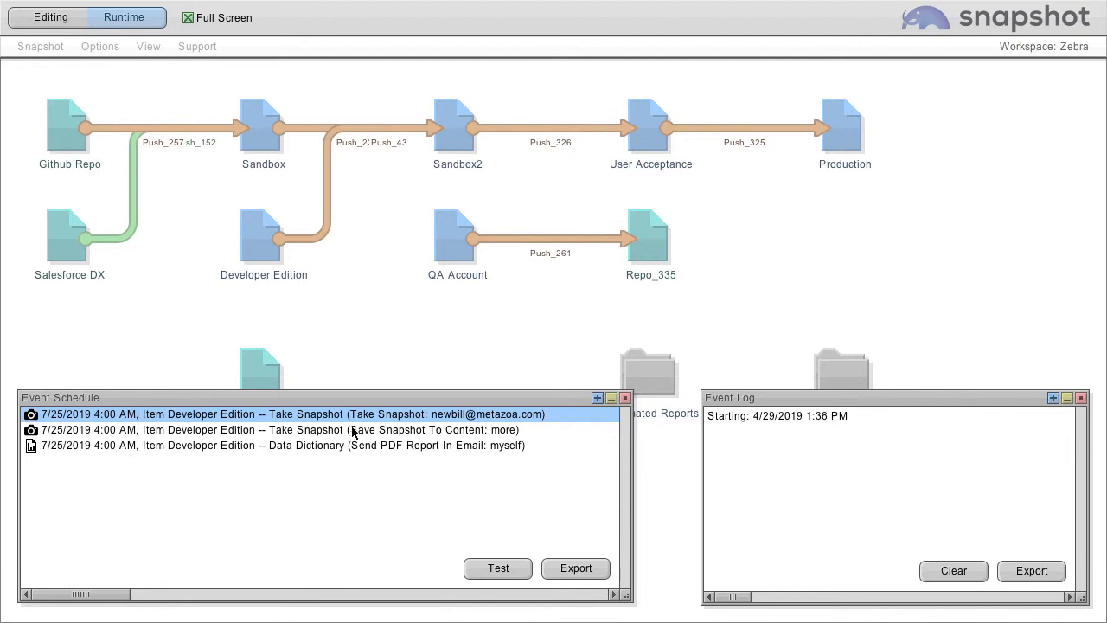
{"action": "left_click", "coordinate": [624, 397]}
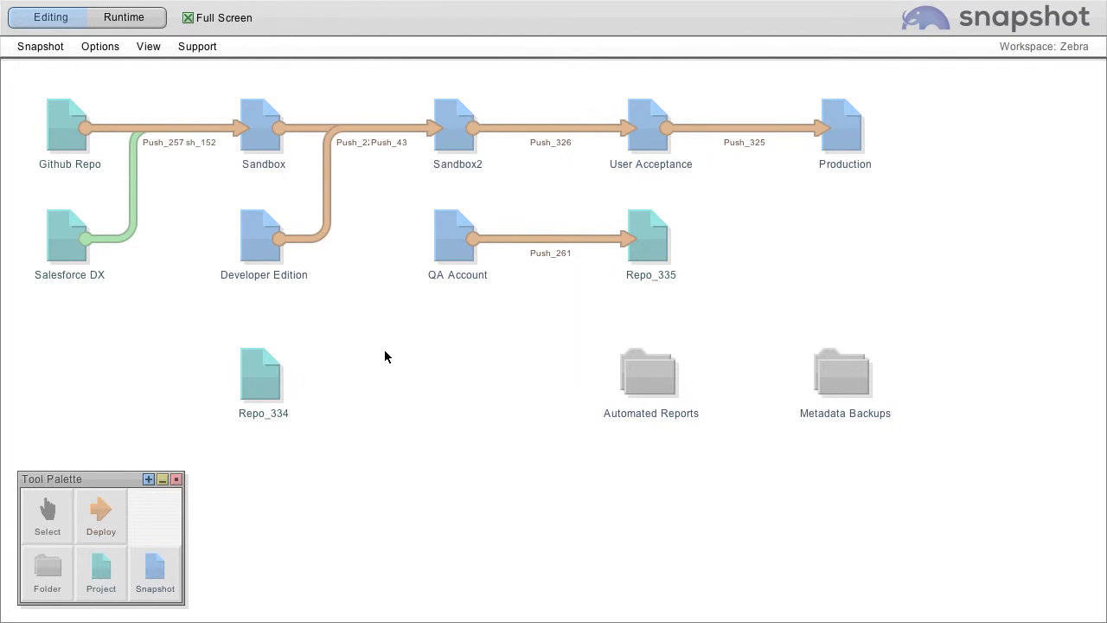